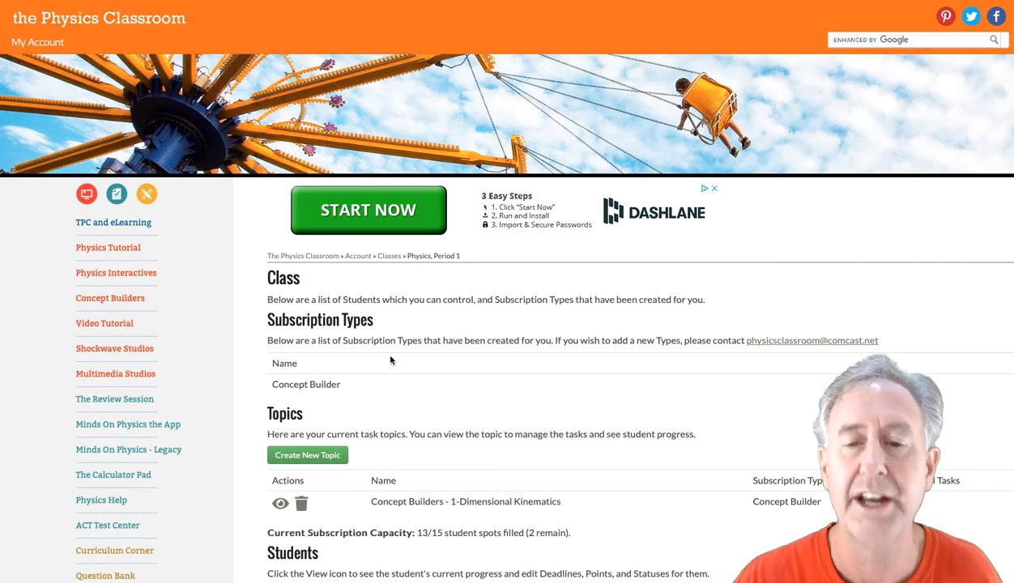
In the Concept Builders - 1-Dimensional Kinematics topic, start a new task and select "Which One Doesn't Belong?" as its Concept Builder
scroll(385, 356, "down", 1)
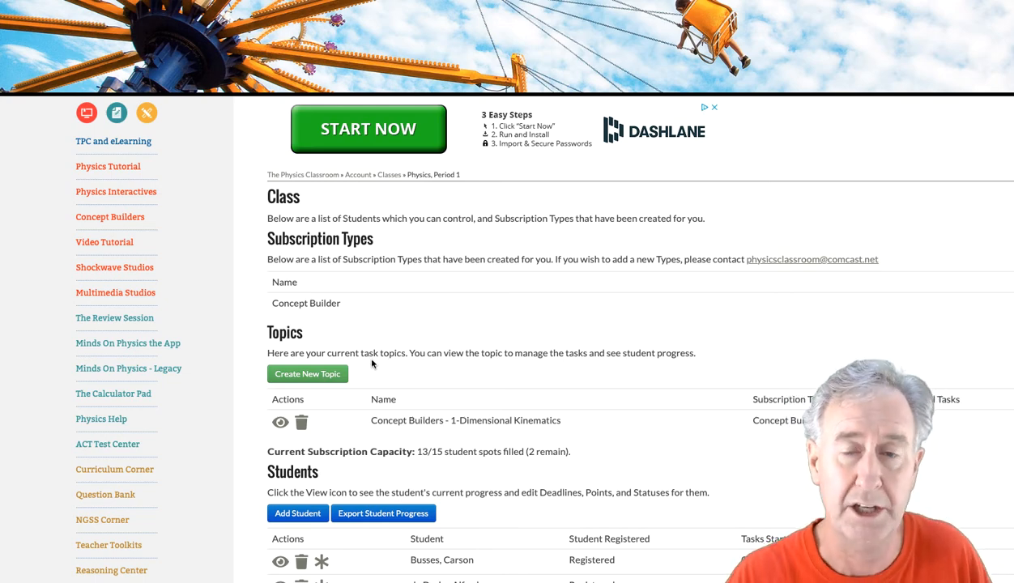
scroll(356, 364, "down", 1)
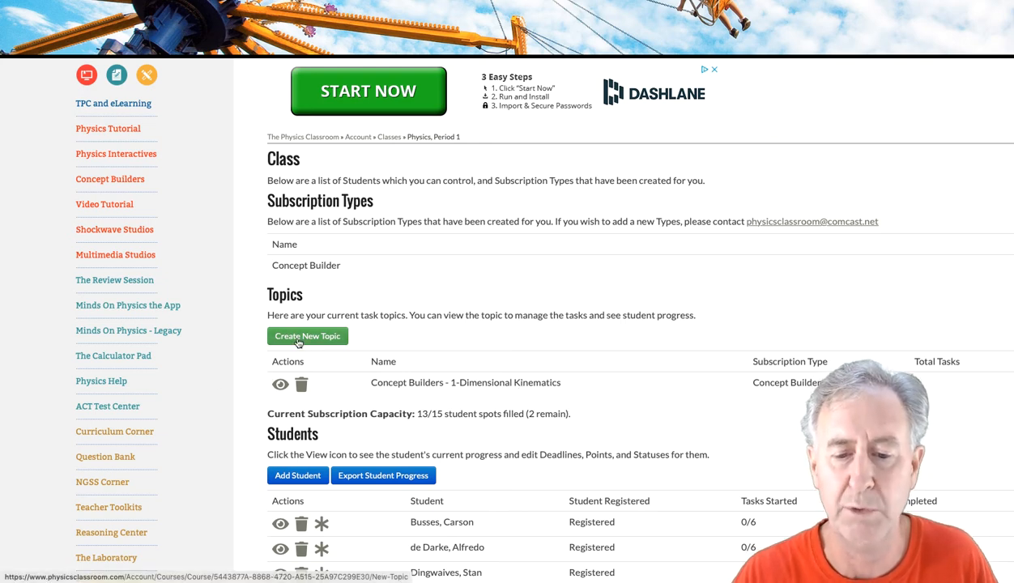
left_click(280, 386)
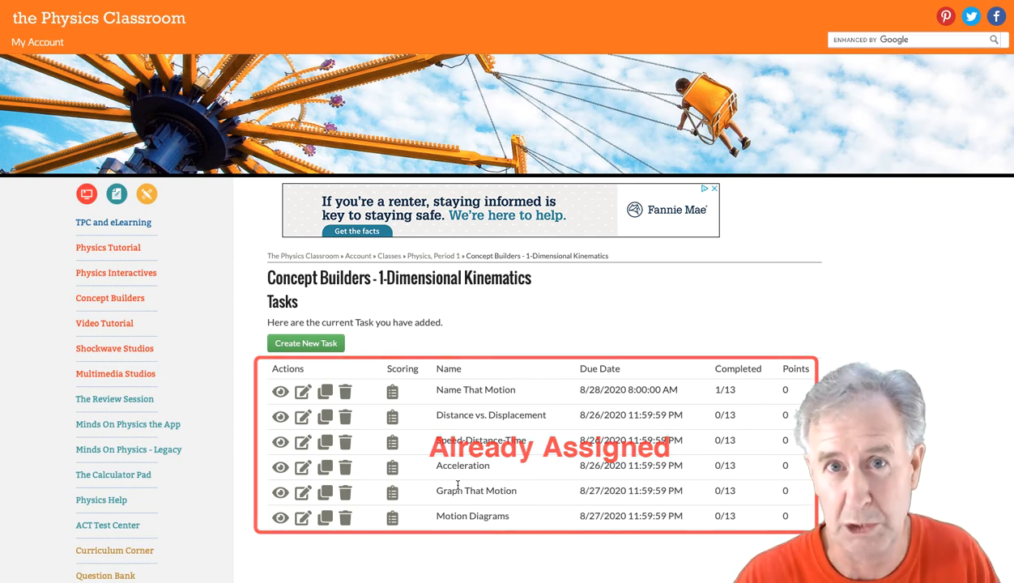
left_click(314, 344)
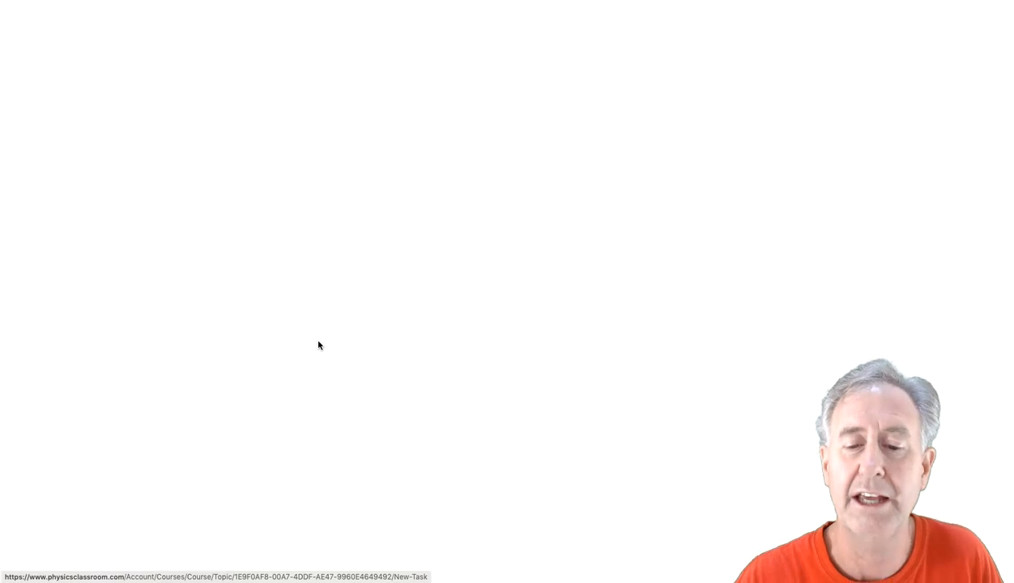
left_click(396, 319)
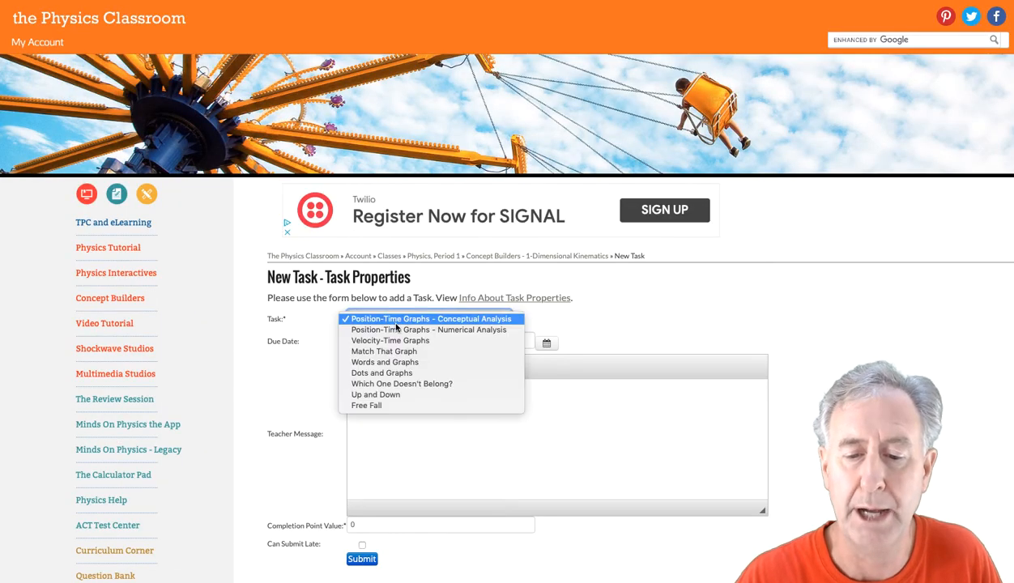
left_click(388, 384)
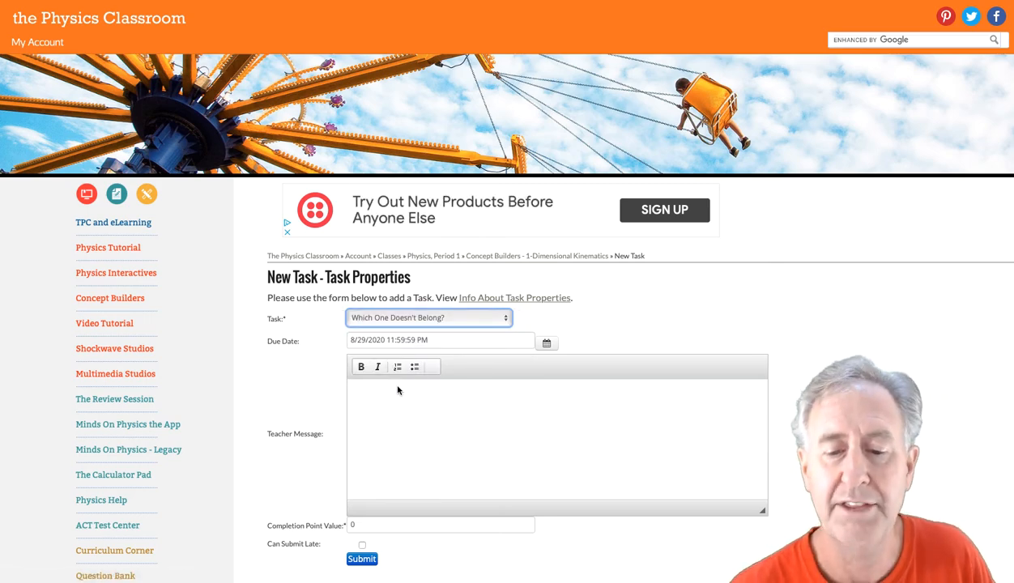
Write a teacher message citing packet pp. 21-35, Slides 22-29, Lessons 3 and 4 and the two-of-three difficulty level requirement, and submit the task
left_click(546, 343)
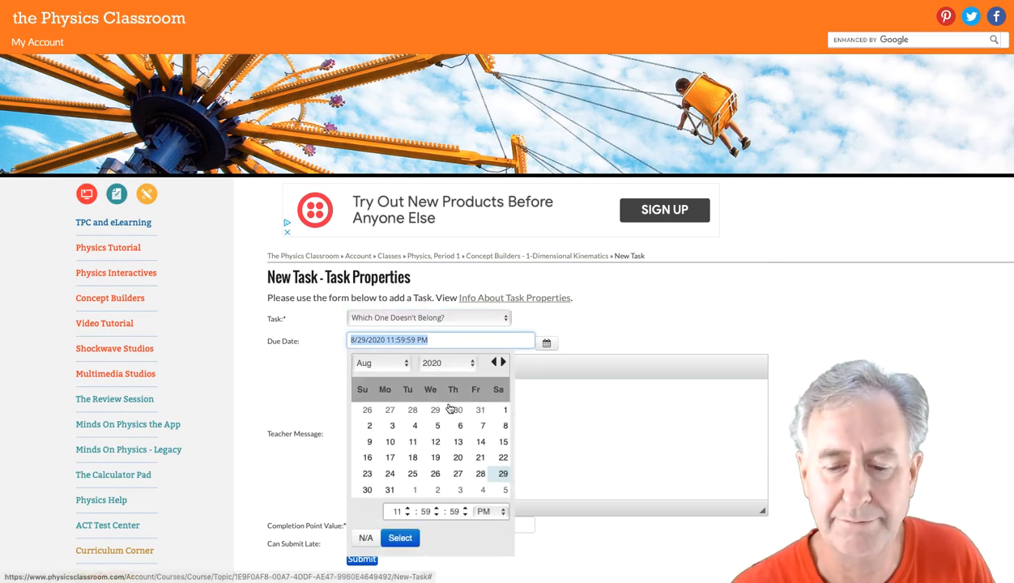
left_click(393, 397)
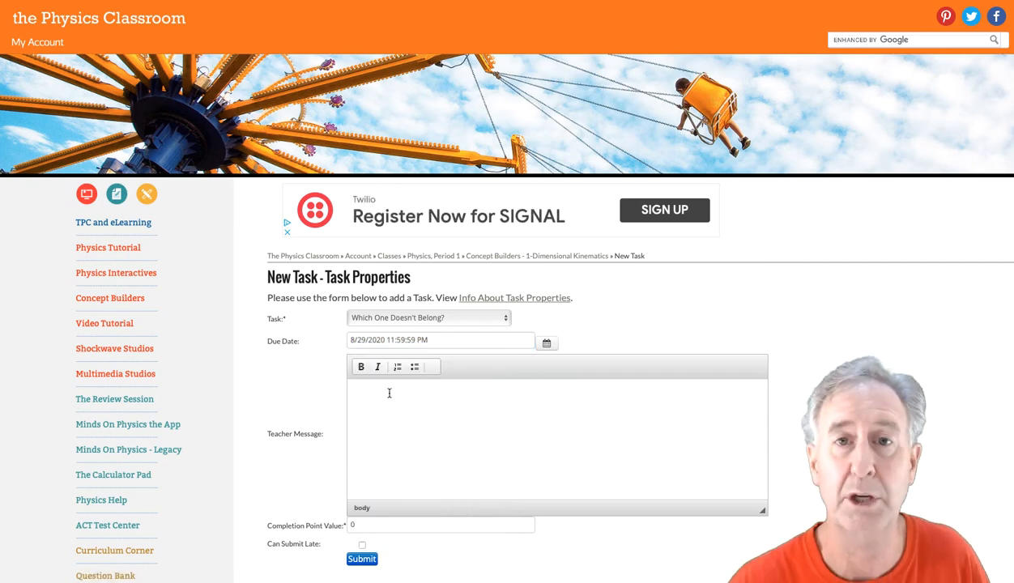
scroll(391, 392, "down", 2)
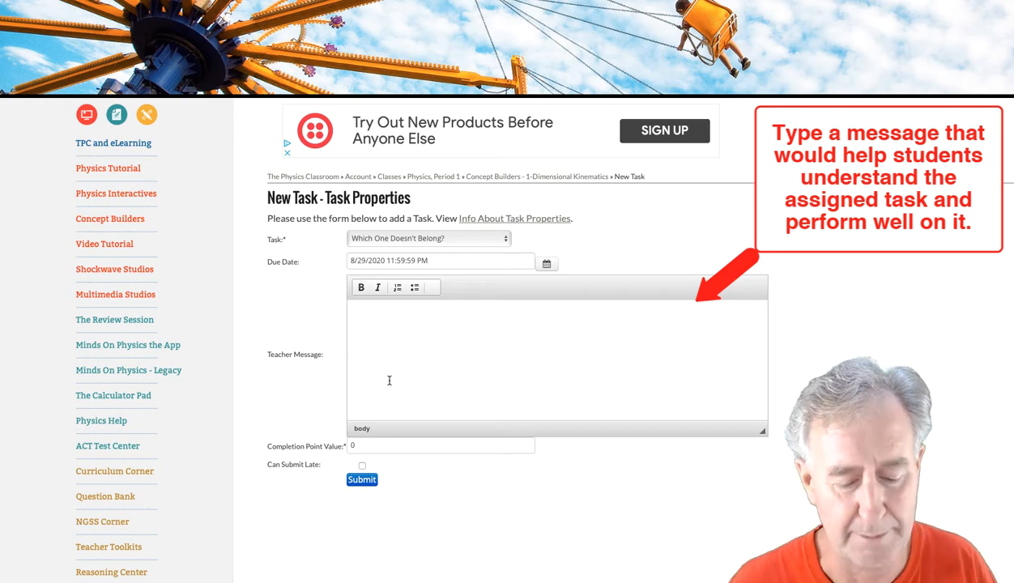
type("Use pp. 21-35 of your Unit 1 Packet and Slides 22-29 of the Unit 1 Slide Deck to assist with completion of this activity. Lessons 3 and 4 at The Physics Classroom Tutoirial will also provide suitable help. (https://www.physicsclassroom.com/Physics-Tutorial/1-D-Kinematics).  You must complete 2 of the 3 Difficulty Levels to earn any credit. Completing 2 levels earns you 100%. Doing a 3rd Level earns you a Bonus point. While the Apprentice and the Master will be the easiest levels, you need to have a strong enough understanding of the Wizard level to perform well on next week's test.  Stay calm and THINK PHYSICS. You got this!")
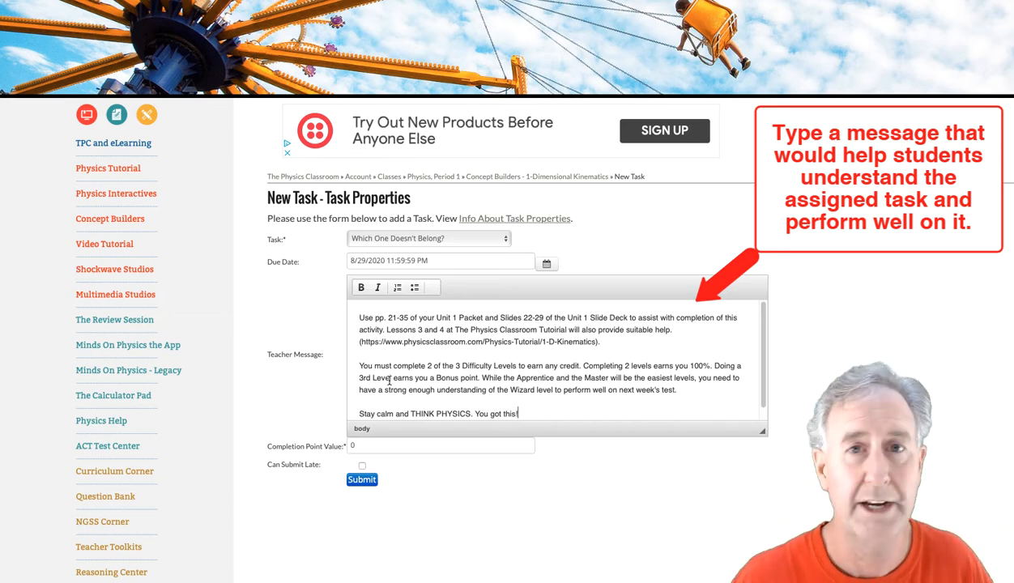
scroll(437, 348, "down", 2)
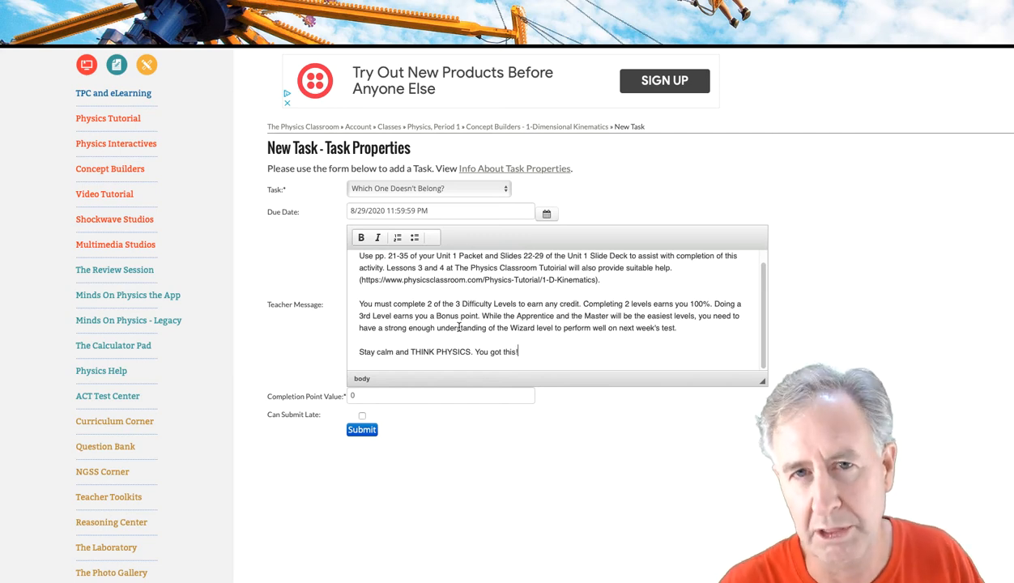
left_click(361, 430)
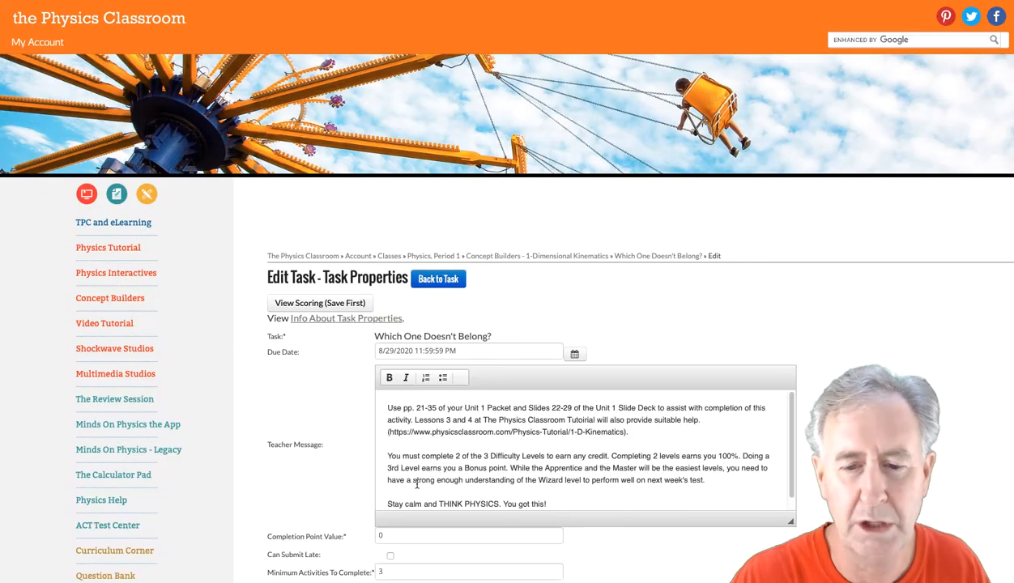
Set the task's completion point value to 5 and the minimum activities to complete to 2
scroll(417, 484, "down", 3)
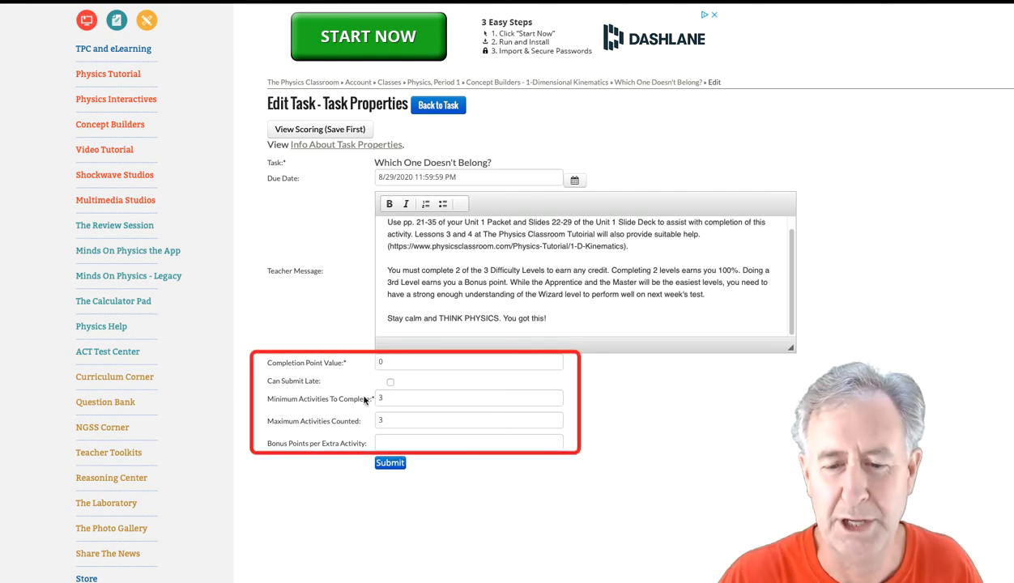
left_click(378, 362)
double_click(378, 362)
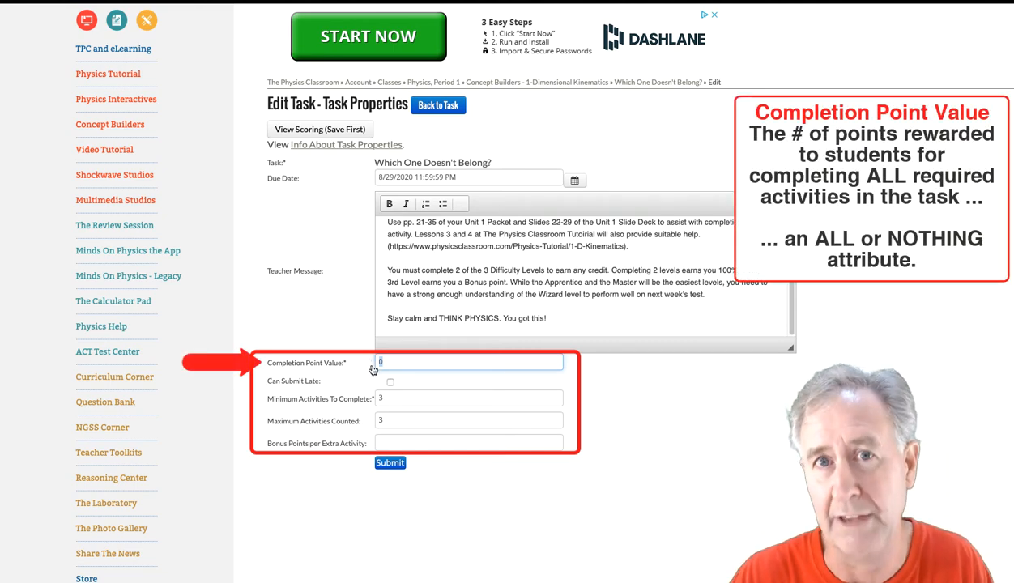
type("5")
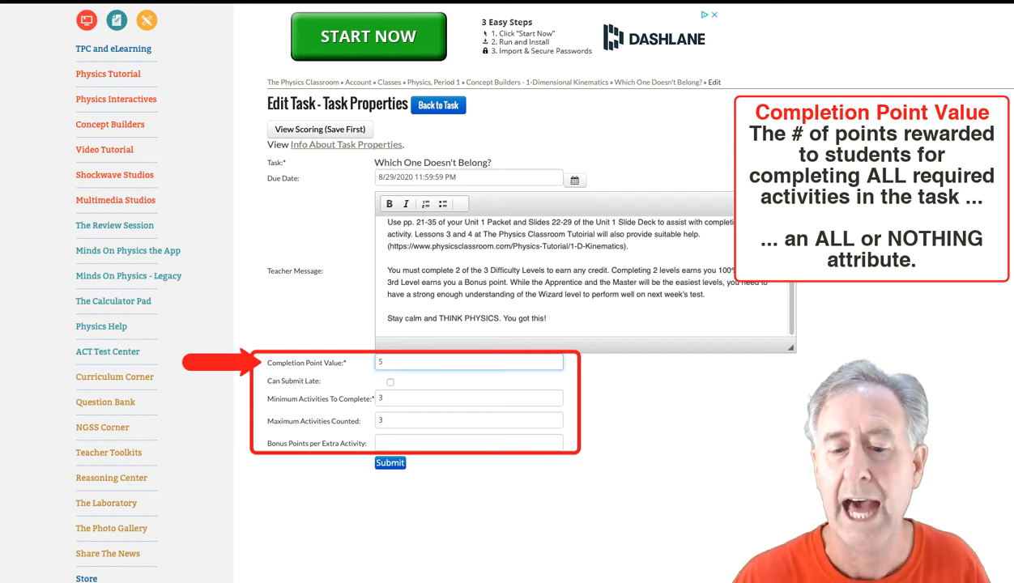
double_click(382, 397)
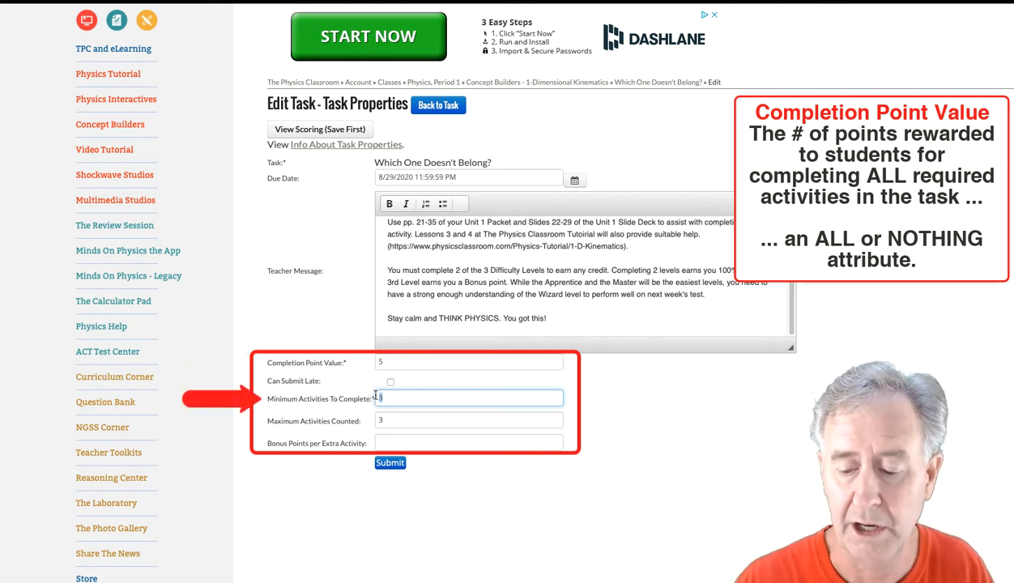
type("2")
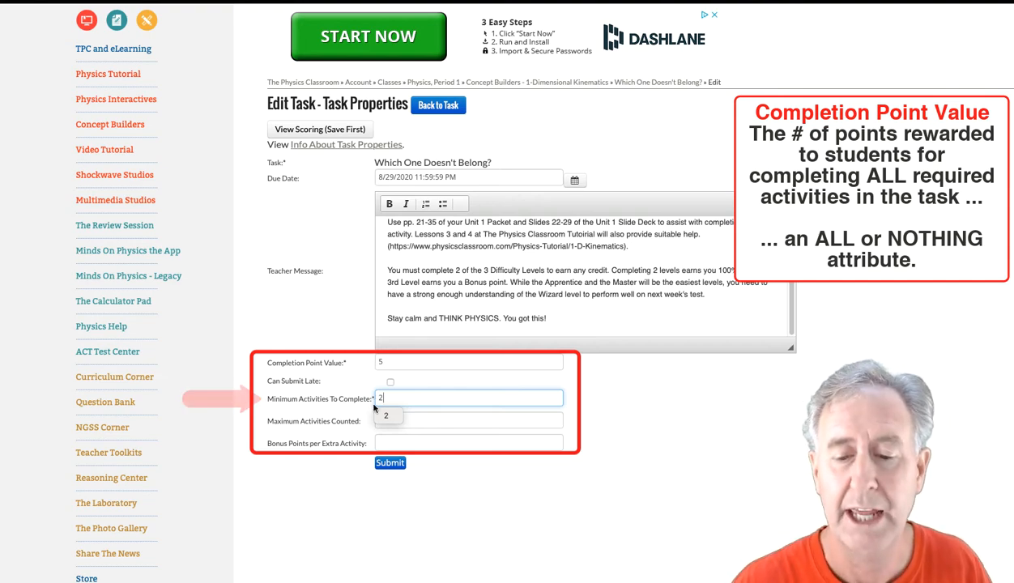
Keep the maximum activities counted at 3, set the bonus points per extra activity to 1, and submit the task properties
left_click(399, 421)
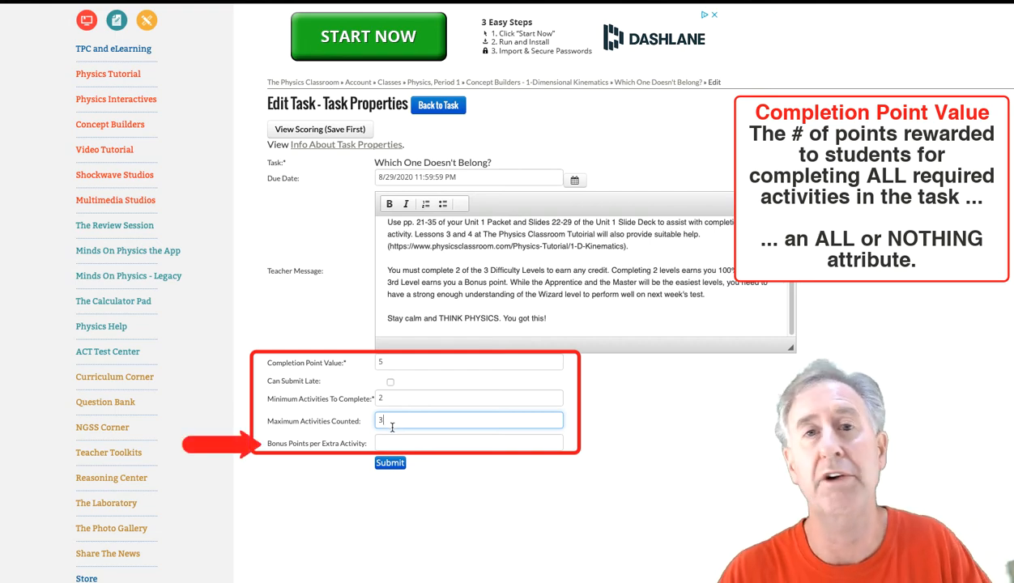
left_click(391, 443)
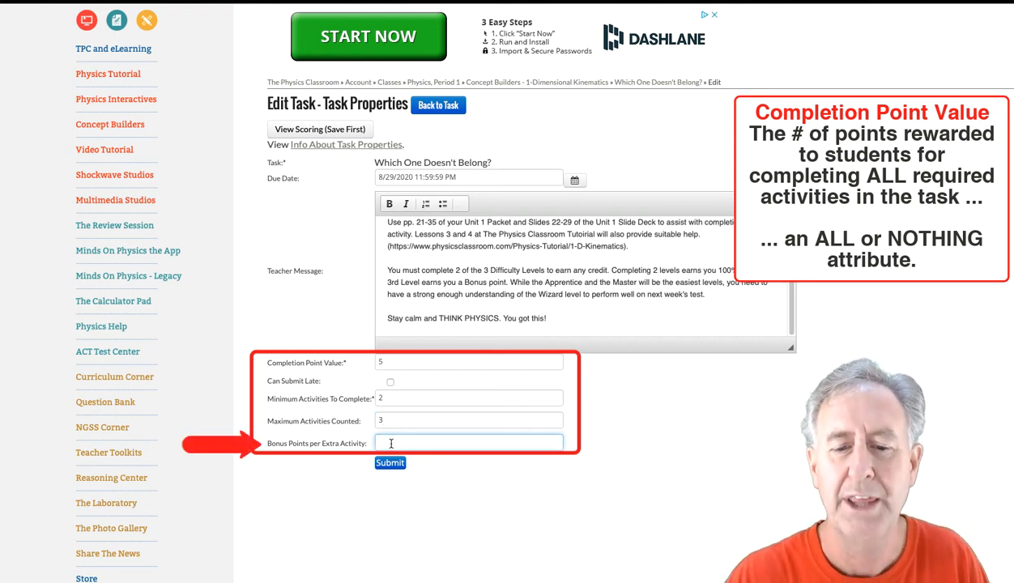
type("1")
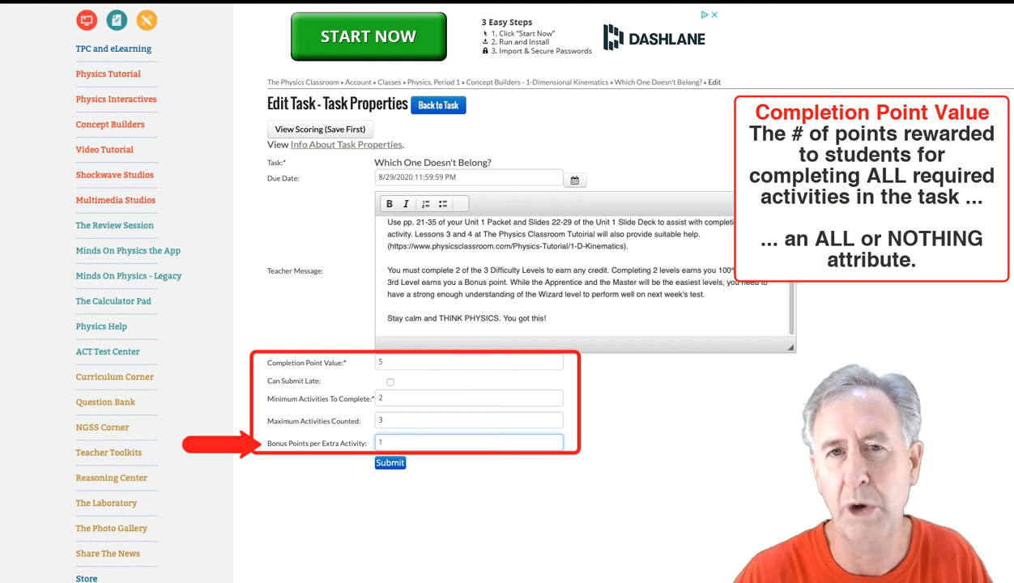
left_click(390, 462)
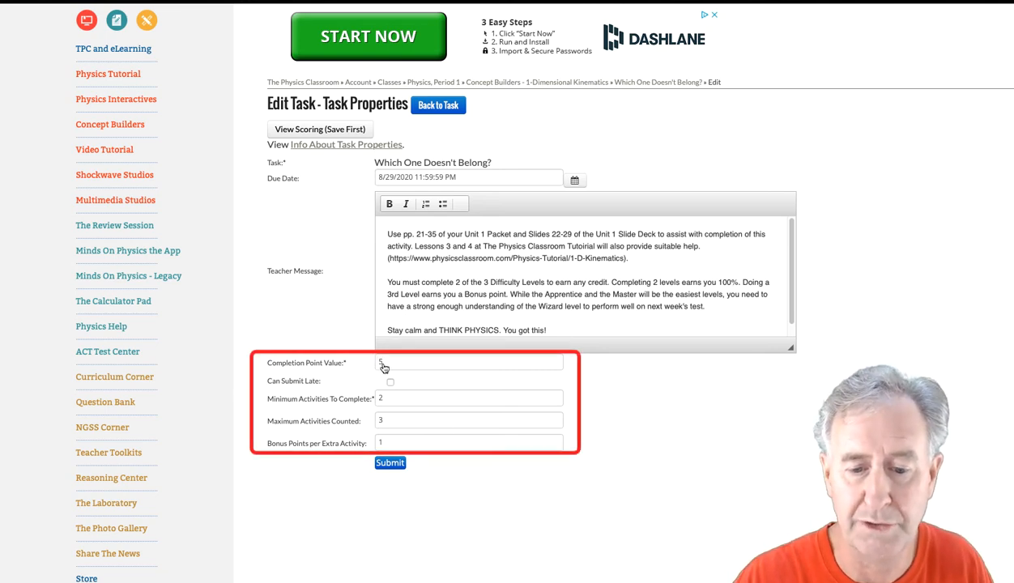
Allow late submission of the task with a 50% point deduction and no late bonus points, and submit the properties
mouse_move(392, 401)
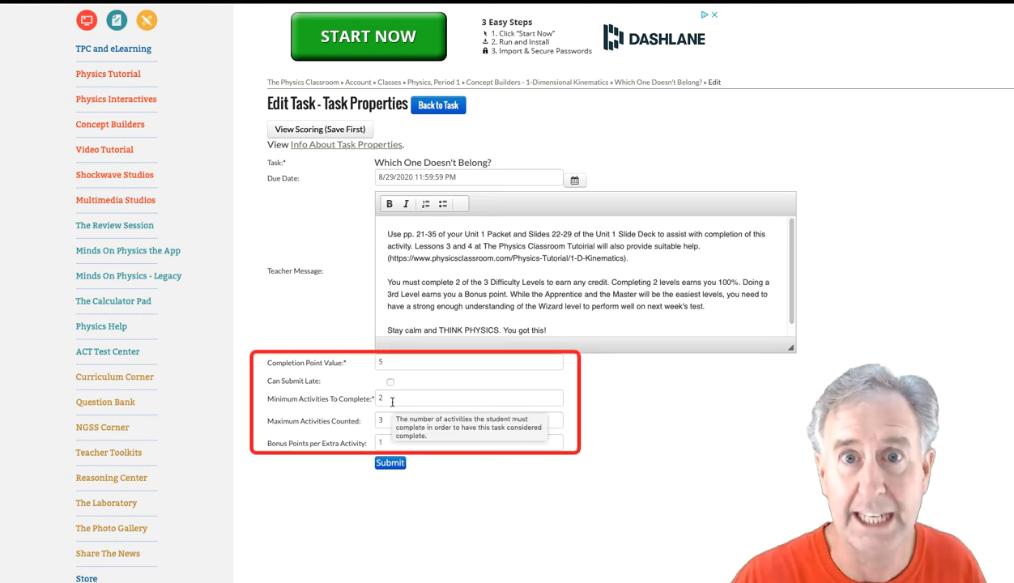
mouse_move(386, 422)
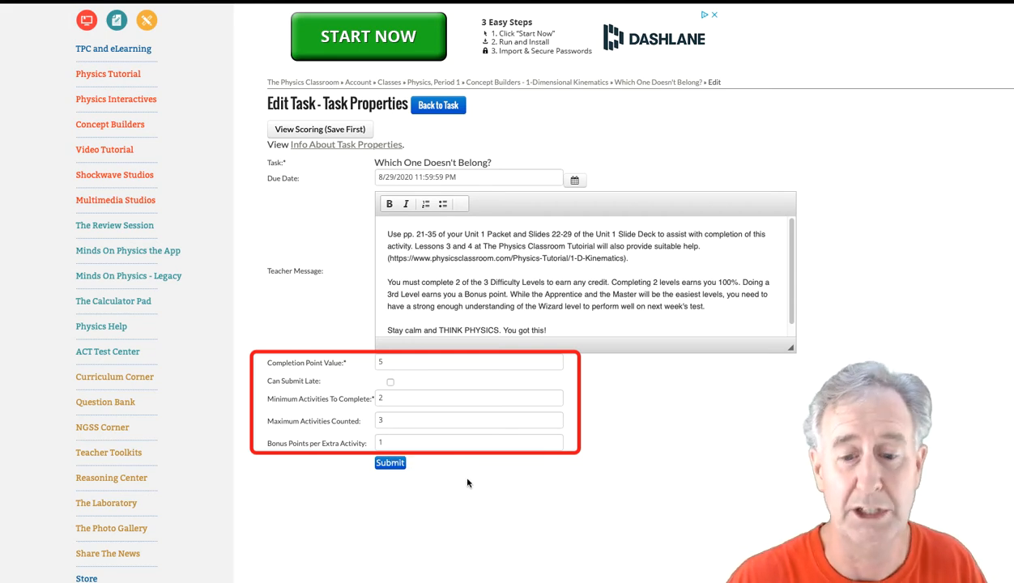
left_click(390, 384)
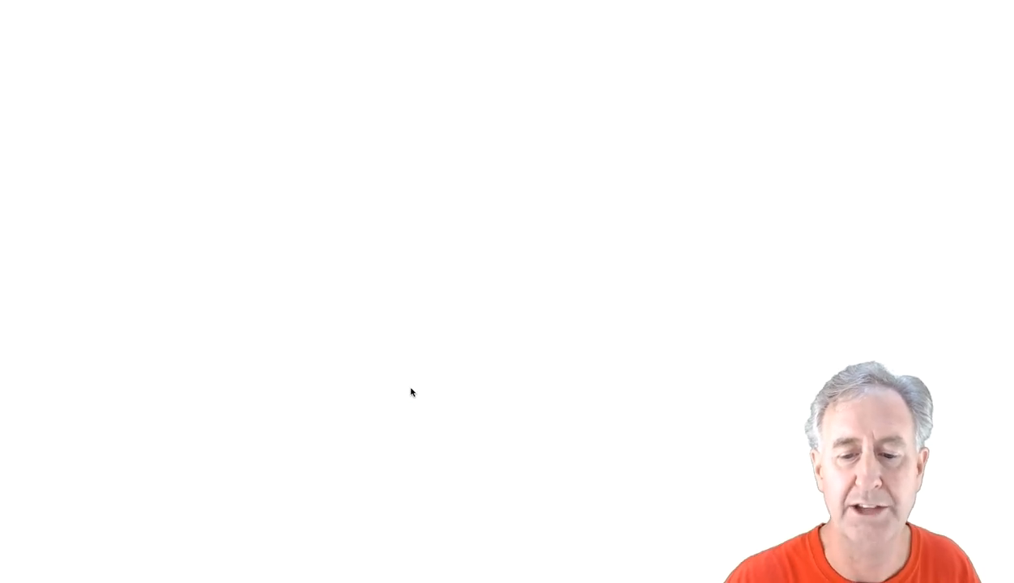
scroll(474, 493, "down", 3)
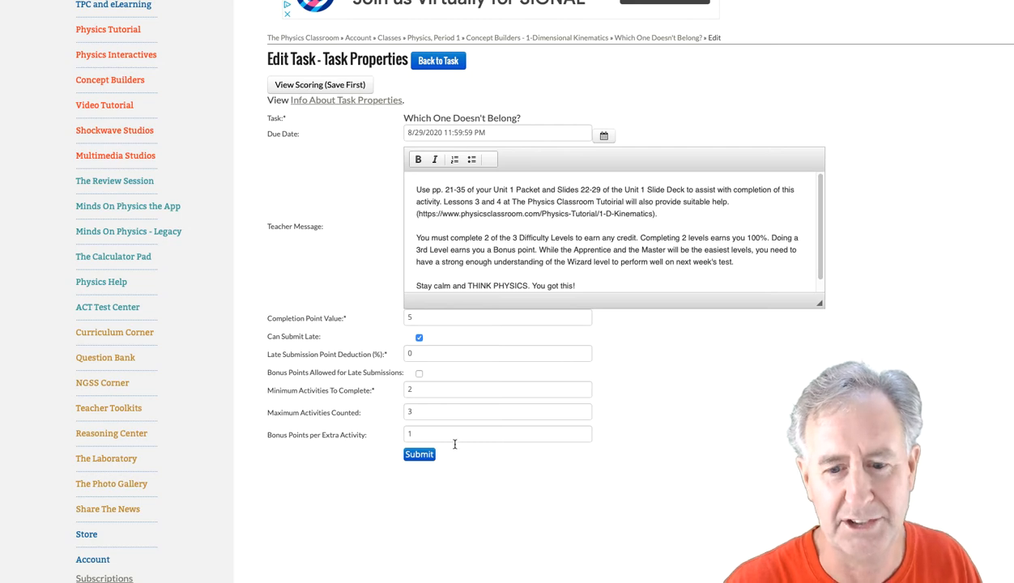
double_click(417, 353)
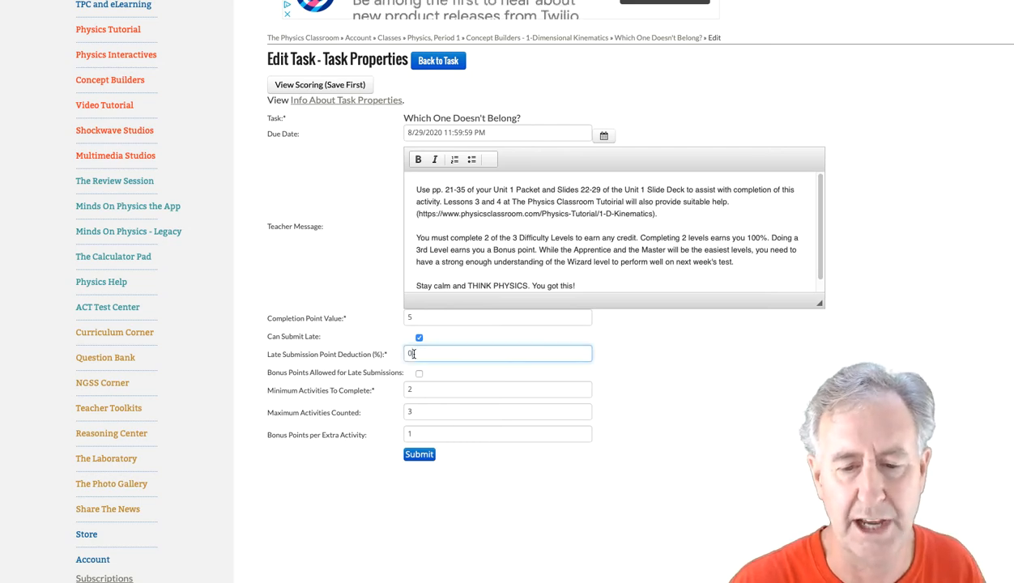
type("50")
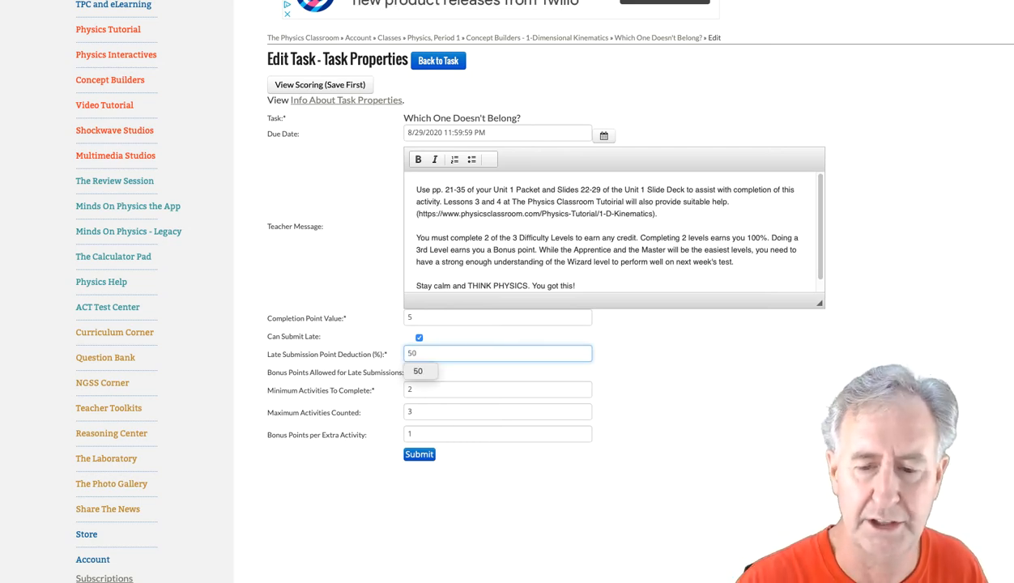
left_click(420, 455)
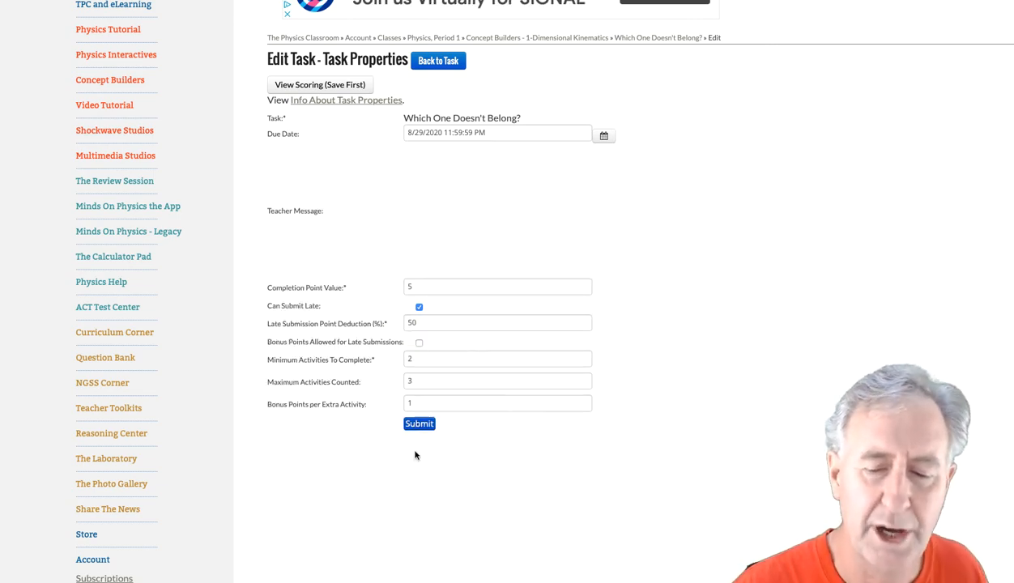
scroll(412, 451, "down", 5)
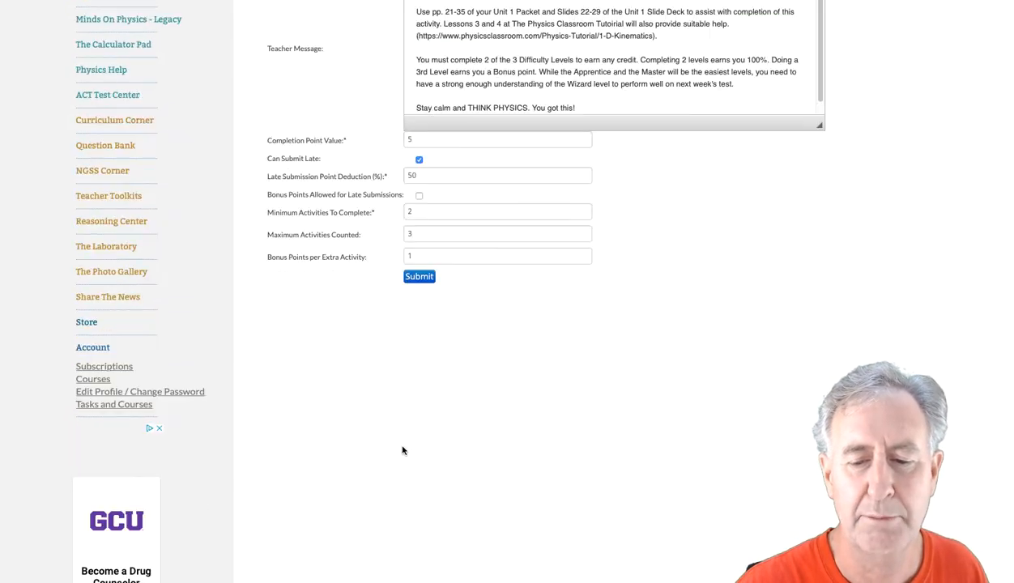
scroll(398, 448, "up", 3)
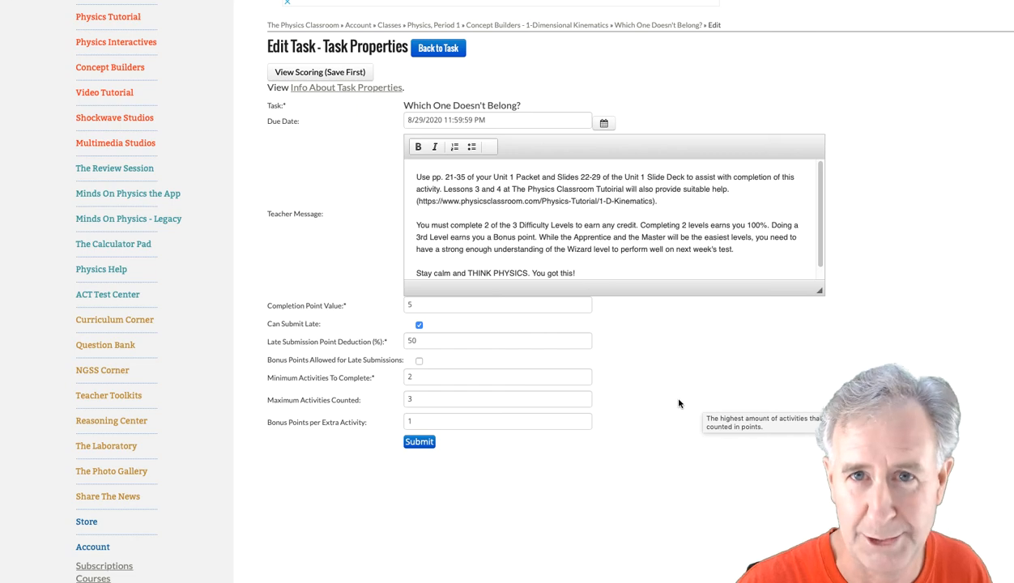
Return to the task and save its activity properties with the Apprentice, Master and Wizard levels not required and worth 0 points each
left_click(438, 48)
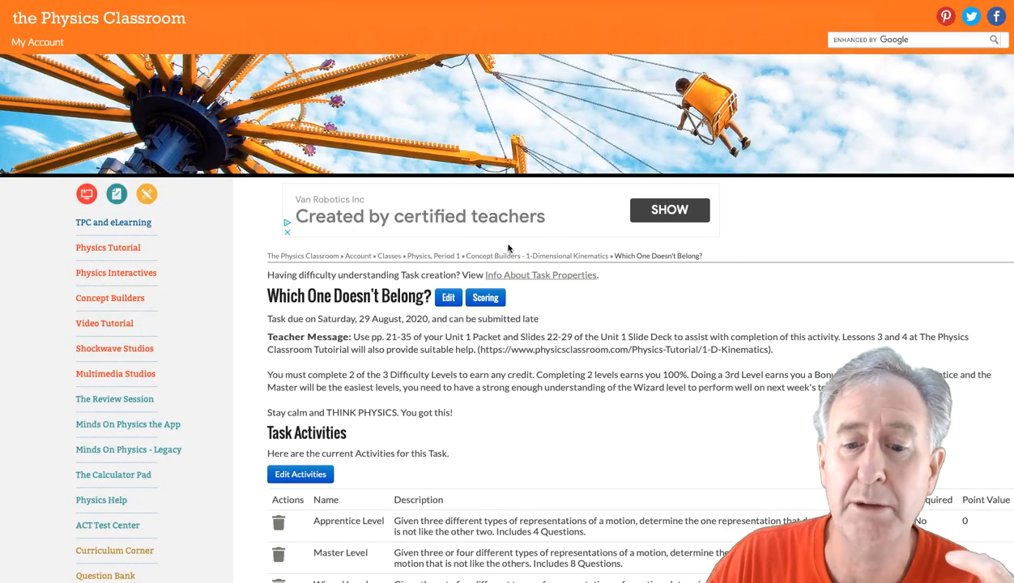
scroll(556, 333, "down", 3)
scroll(555, 332, "down", 1)
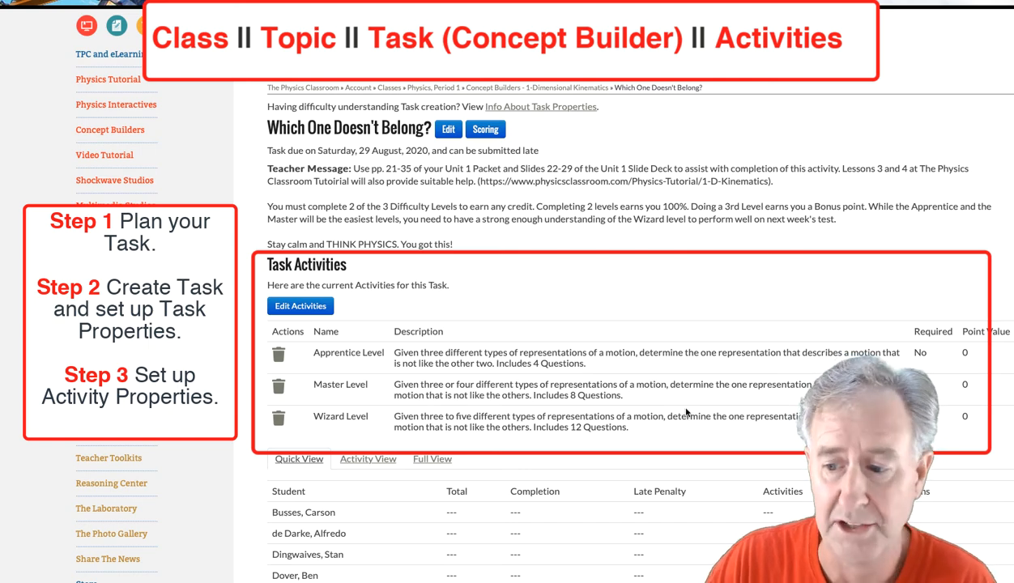
left_click(315, 307)
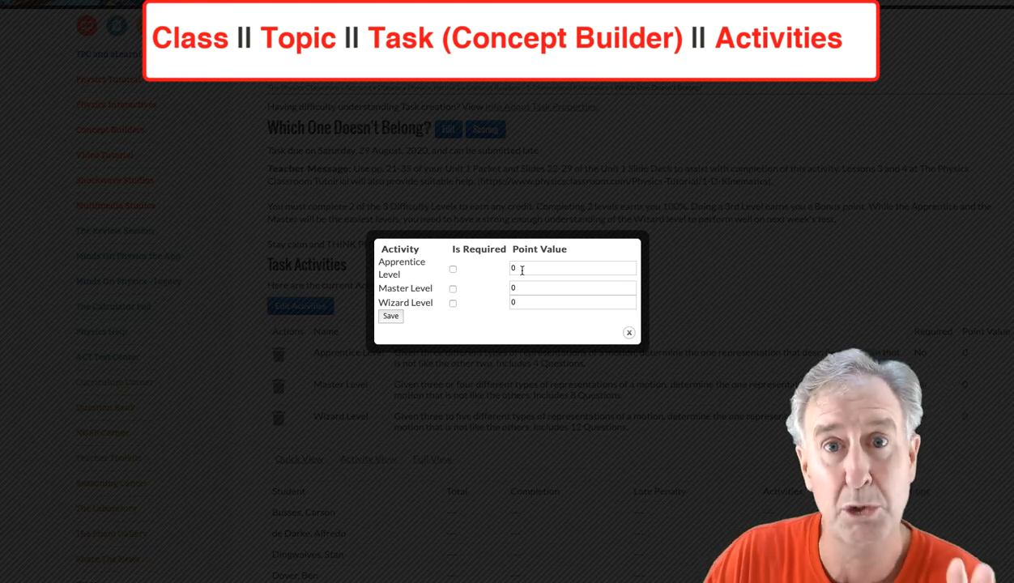
left_click(393, 316)
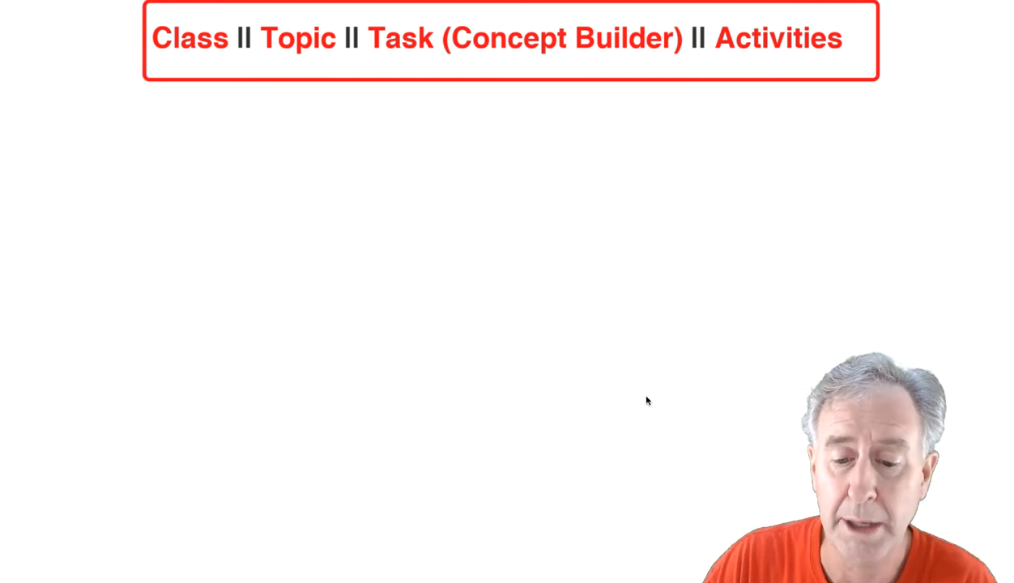
Review the task's scoring summary and return to the task list of the 1-Dimensional Kinematics topic
scroll(615, 388, "down", 2)
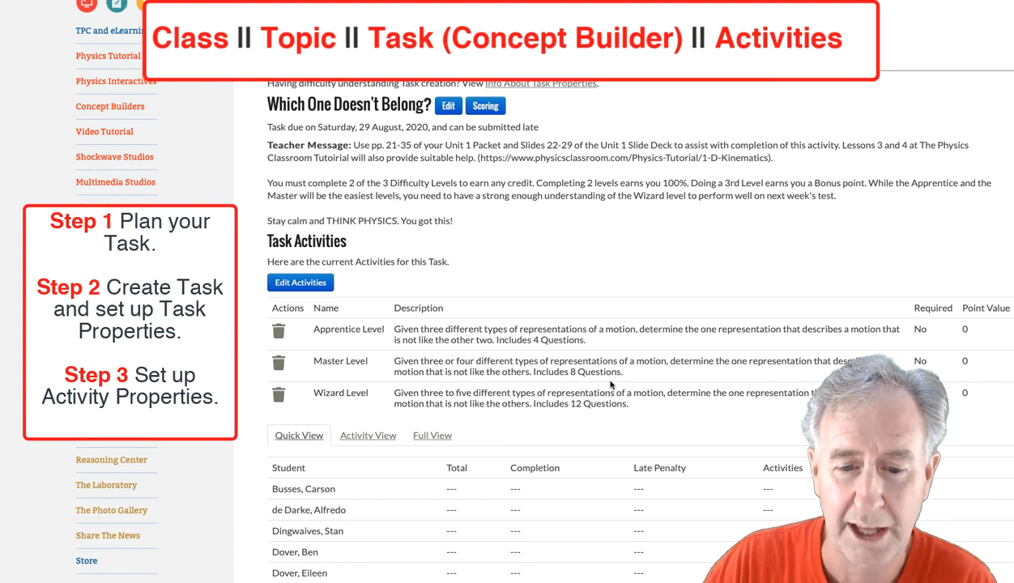
left_click(485, 111)
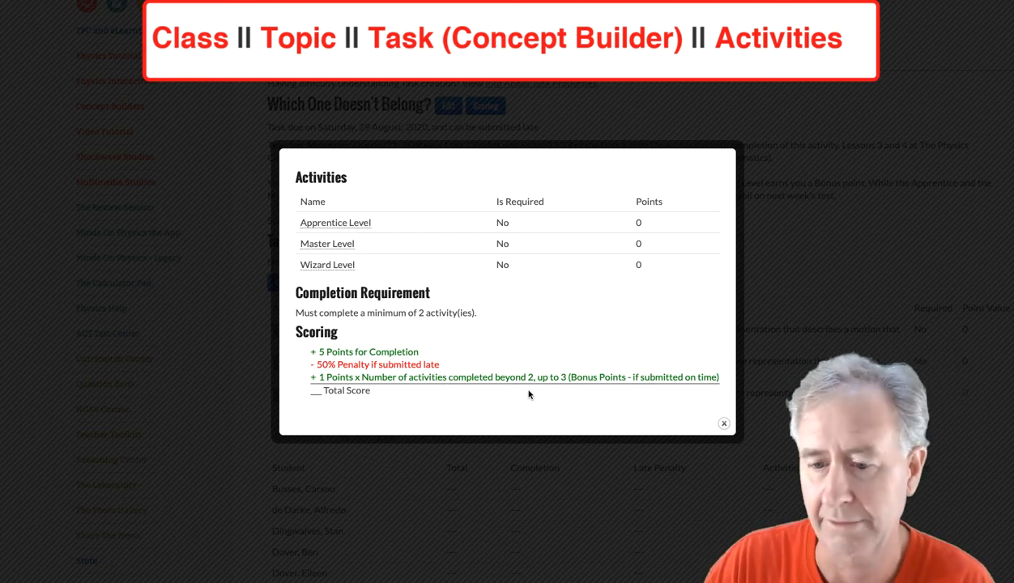
left_click(723, 422)
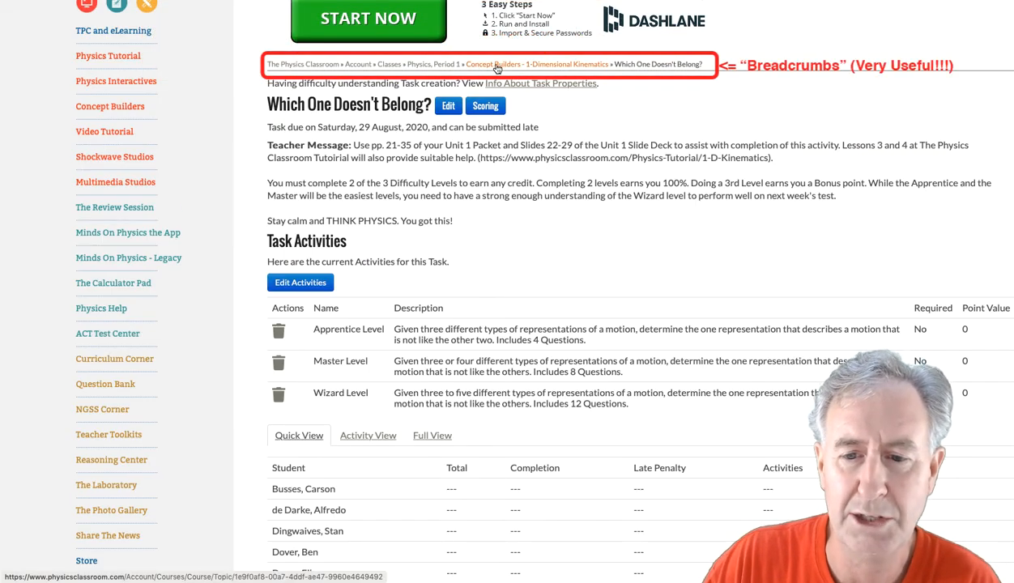
left_click(556, 70)
scroll(543, 231, "down", 3)
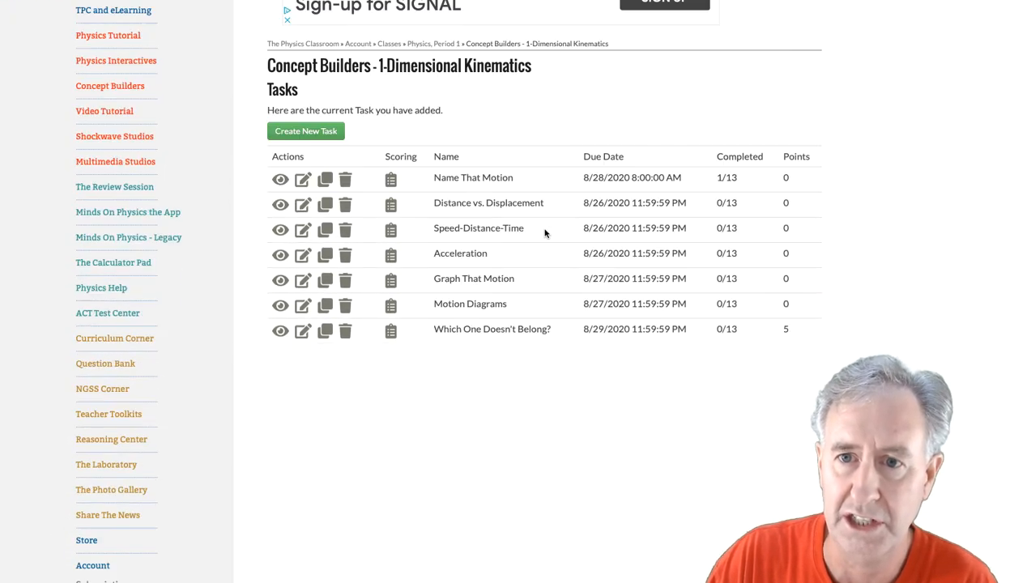